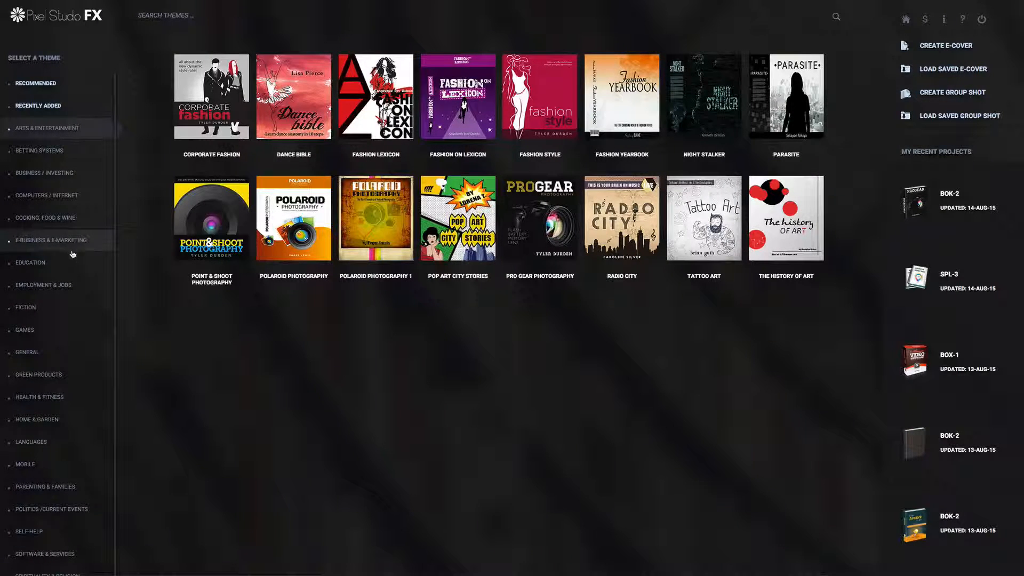
# Open the Mobile Gaming theme from the Mobile category as an SPL-3 spiral-bound cover
pyautogui.click(65, 513)
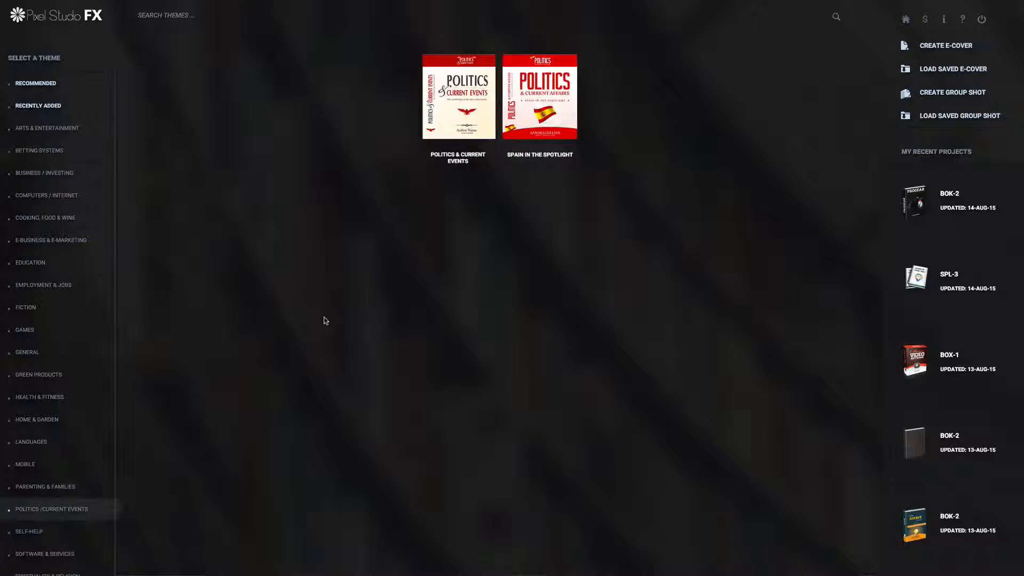
pyautogui.click(30, 468)
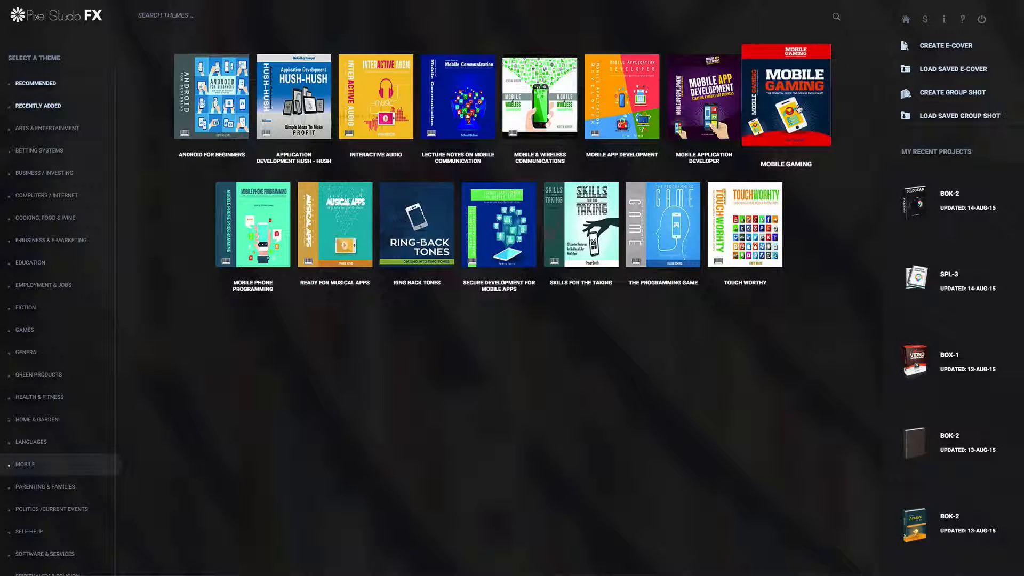
pyautogui.click(799, 109)
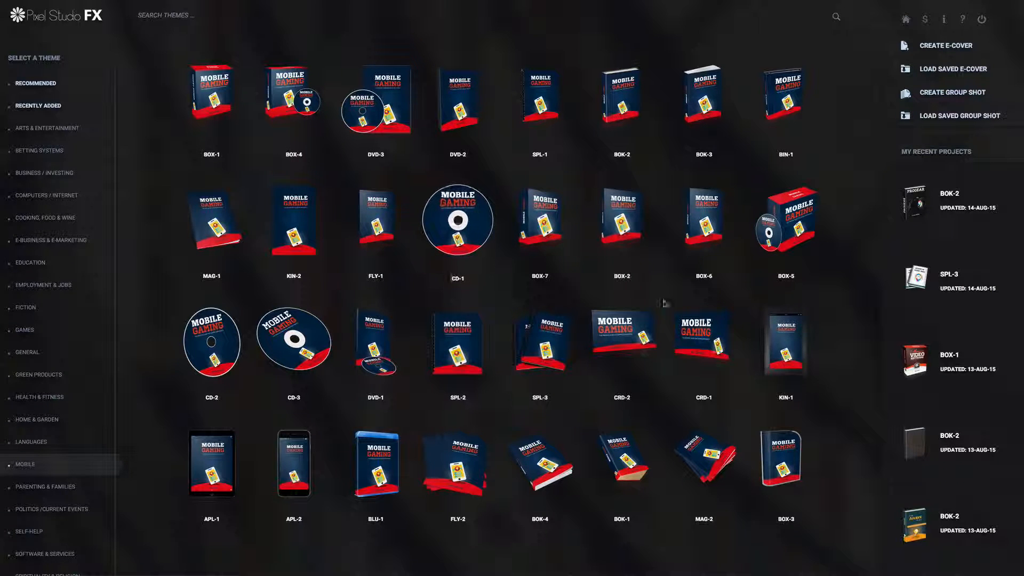
pyautogui.scroll(-1, 711, 370)
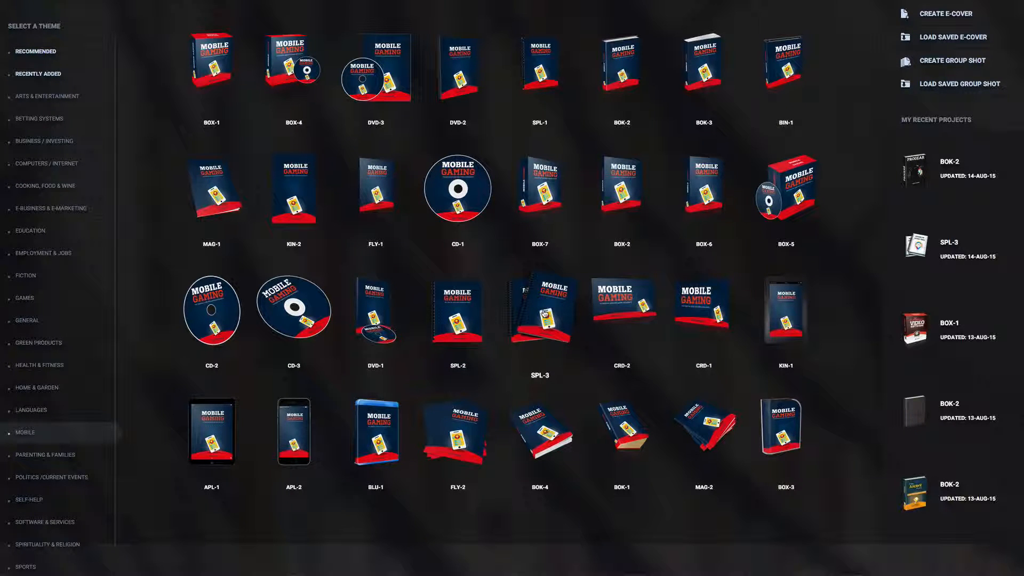
pyautogui.click(545, 313)
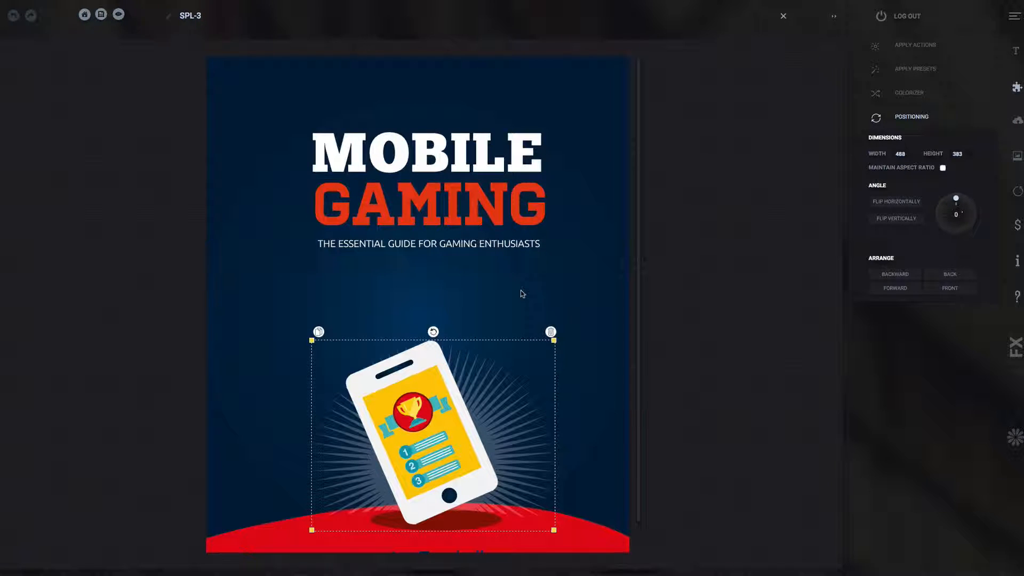
# Change the title word MOBILE to PORTABLE and recentre it above GAMING
pyautogui.click(428, 161)
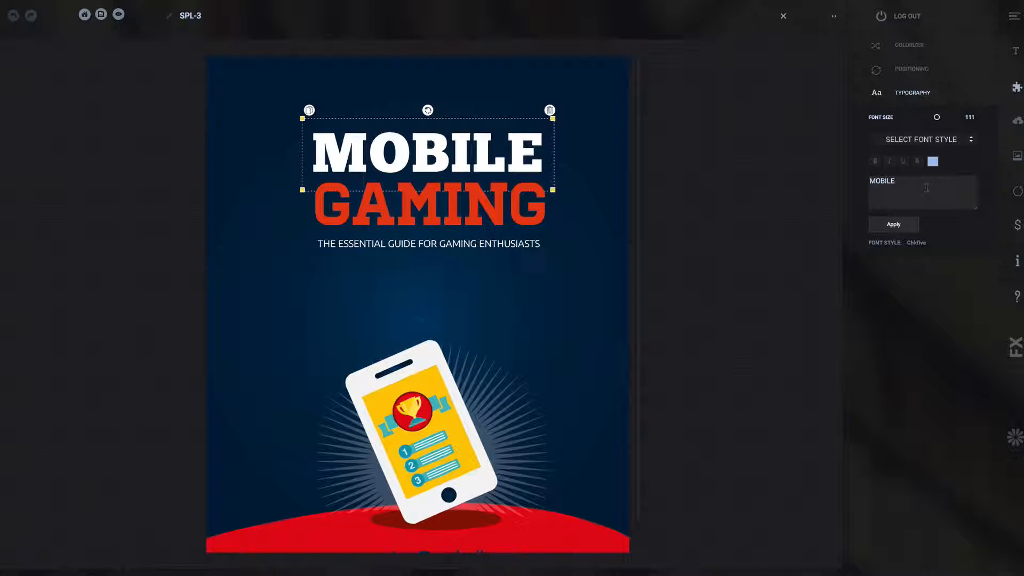
pyautogui.moveTo(926, 187); pyautogui.dragTo(860, 172)
pyautogui.press('BackSpace')
pyautogui.click(894, 226)
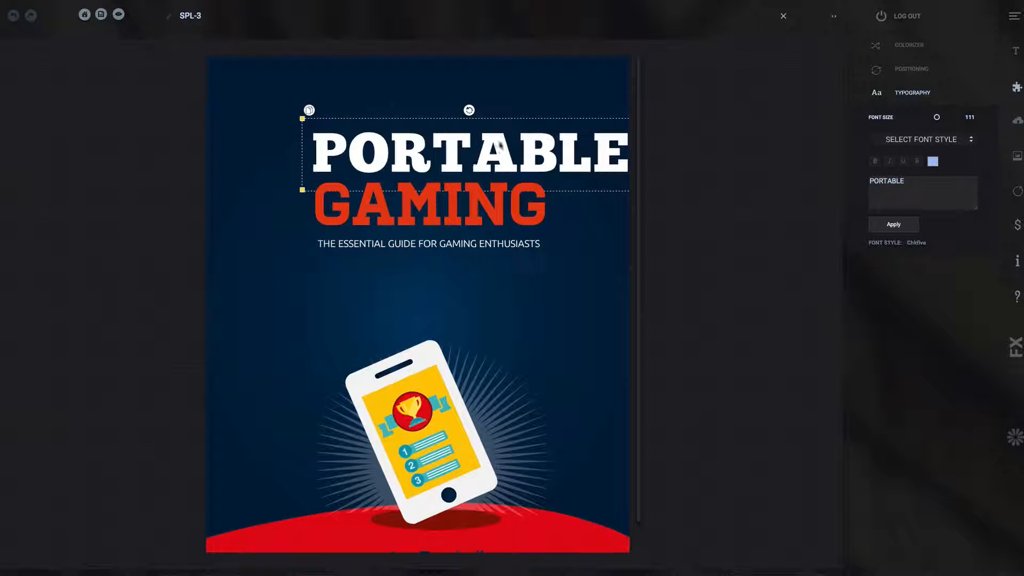
pyautogui.moveTo(502, 144); pyautogui.dragTo(464, 145)
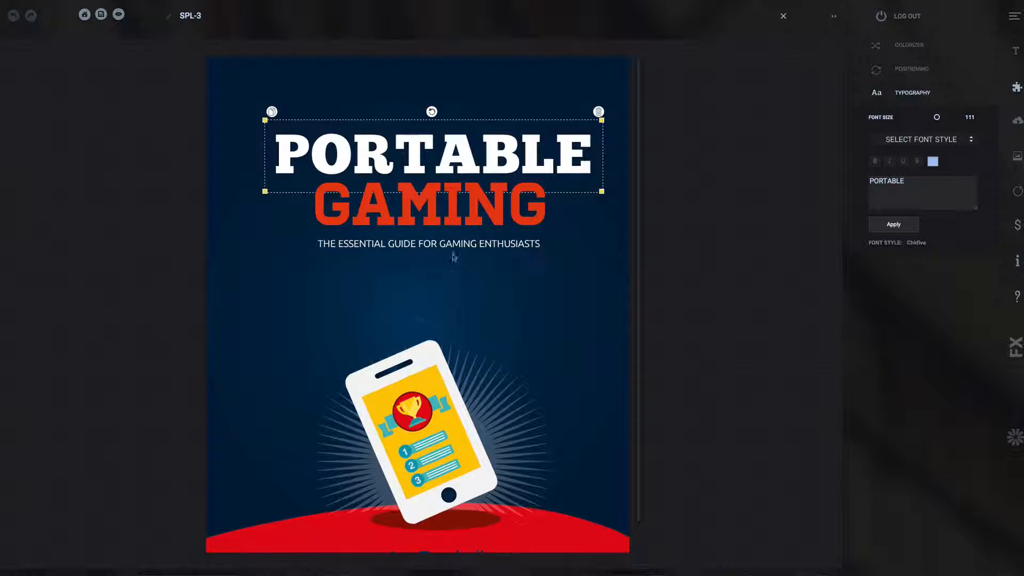
# Try rotating the phone illustration to 359°, and return its angle to 360°
pyautogui.click(466, 474)
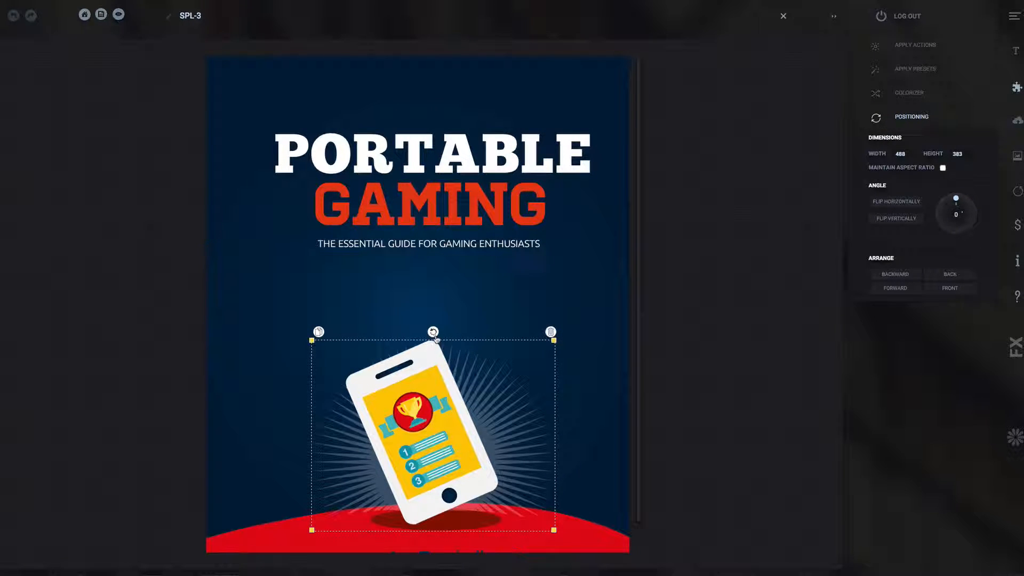
pyautogui.moveTo(435, 337)
pyautogui.mouseDown()
pyautogui.moveTo(468, 338)
pyautogui.moveTo(374, 355)
pyautogui.moveTo(441, 334)
pyautogui.moveTo(433, 342)
pyautogui.mouseUp()
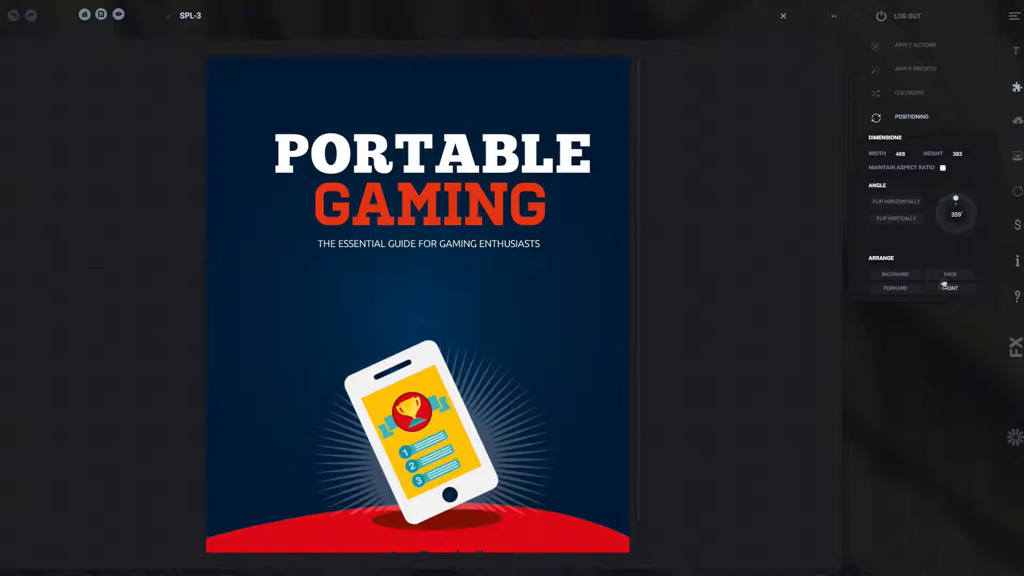
pyautogui.moveTo(961, 202)
pyautogui.mouseDown()
pyautogui.moveTo(978, 208)
pyautogui.moveTo(957, 201)
pyautogui.mouseUp()
pyautogui.click(462, 447)
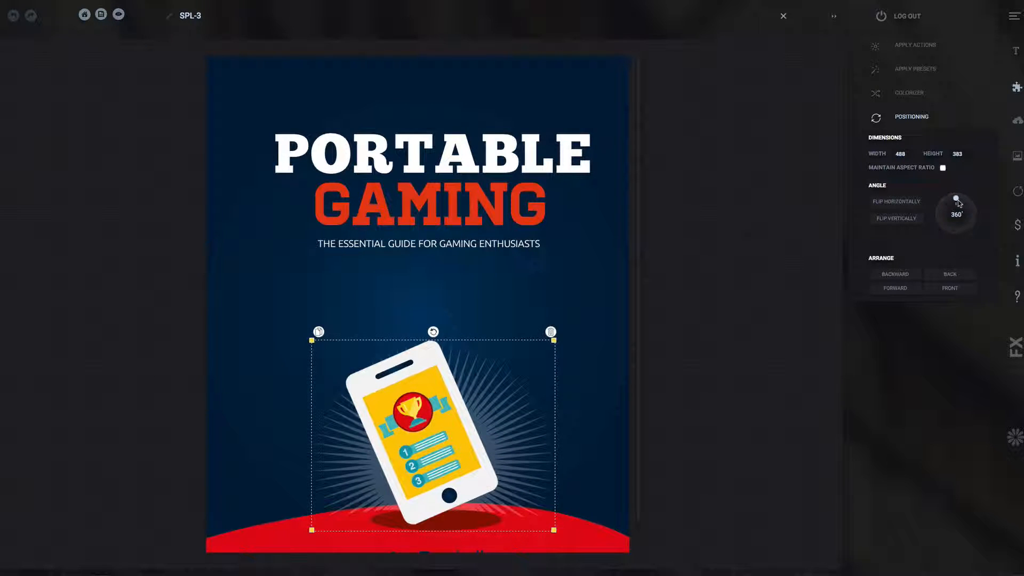
# Try flipping the phone illustration horizontally and vertically, reversing each flip
pyautogui.click(914, 208)
pyautogui.click(914, 208)
pyautogui.click(909, 219)
pyautogui.click(909, 219)
# Enlarge the phone illustration to about 632 × 496 with its aspect ratio maintained, and recentre it below the subtitle
pyautogui.click(943, 168)
pyautogui.moveTo(557, 342); pyautogui.dragTo(552, 328)
pyautogui.moveTo(602, 303); pyautogui.dragTo(626, 285)
pyautogui.moveTo(514, 356); pyautogui.dragTo(469, 361)
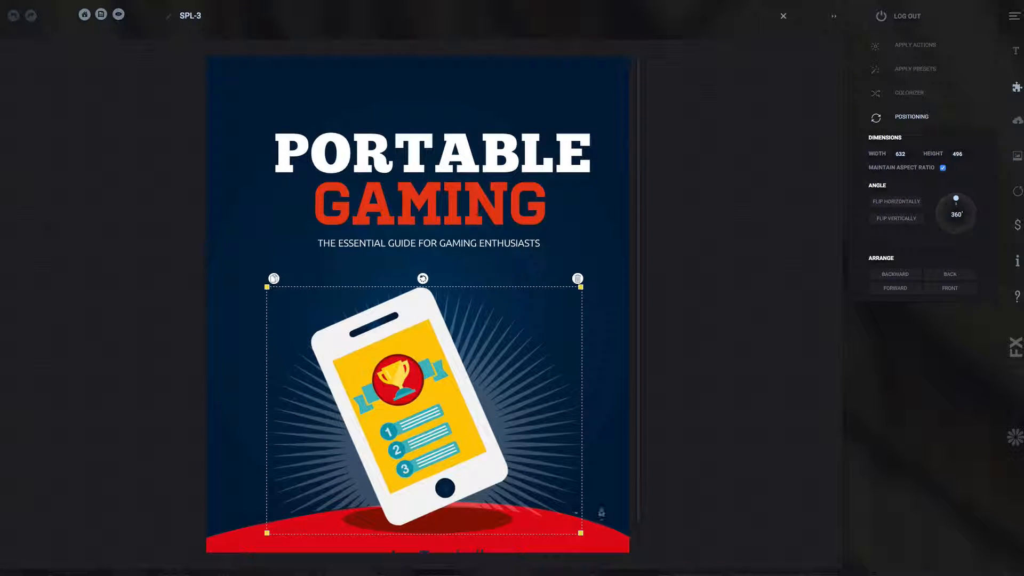
# Replace the author's surname on the red area of the cover, and open the Colorizer options
pyautogui.scroll(-1, 640, 543)
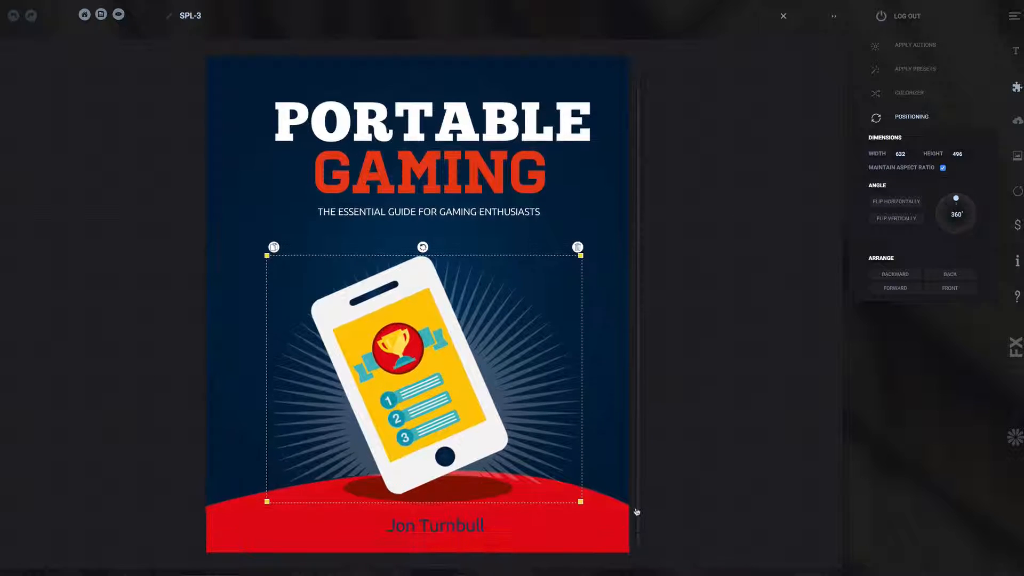
pyautogui.click(427, 527)
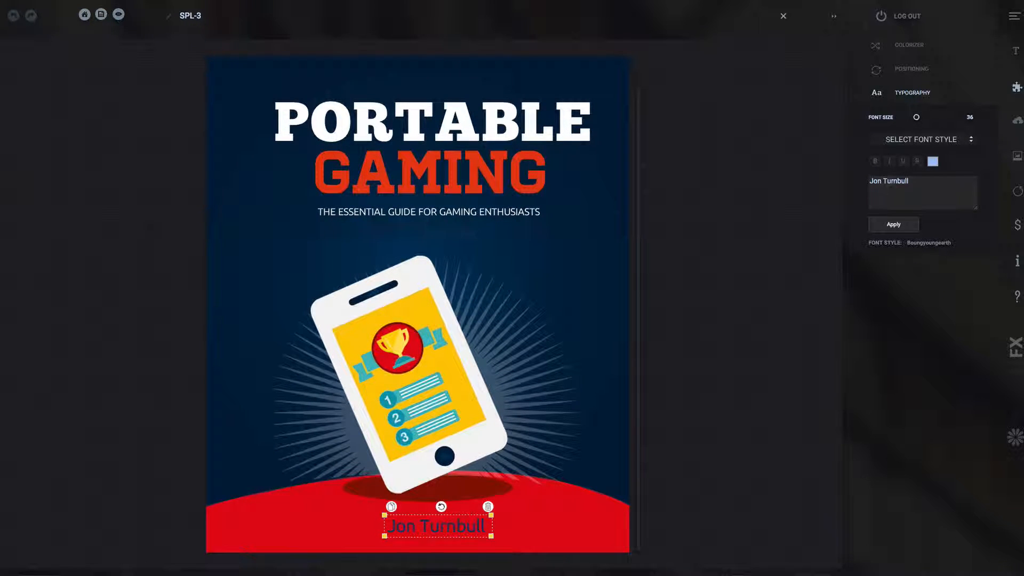
pyautogui.doubleClick(896, 181)
pyautogui.write('Smith')
pyautogui.click(914, 225)
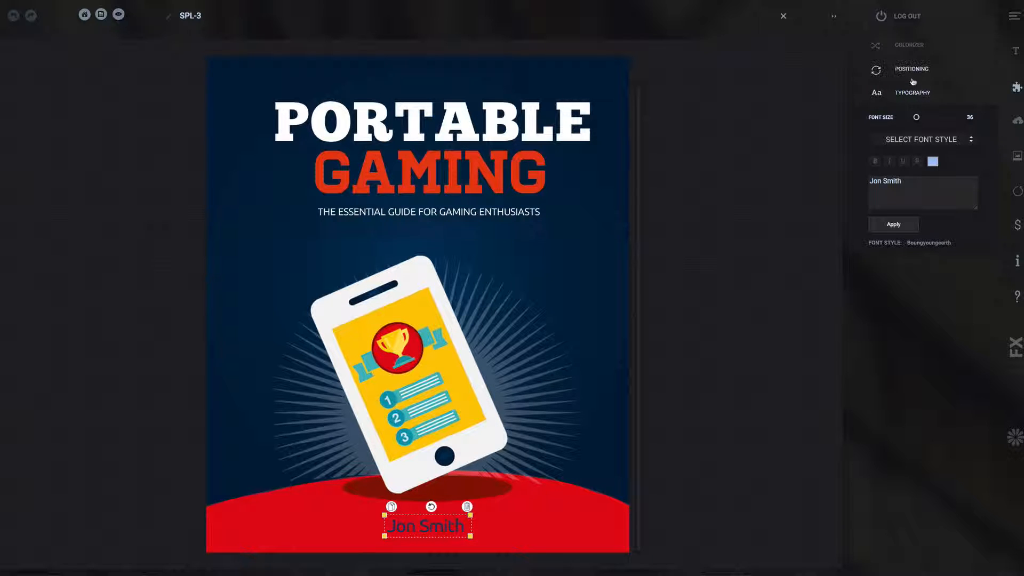
pyautogui.click(909, 45)
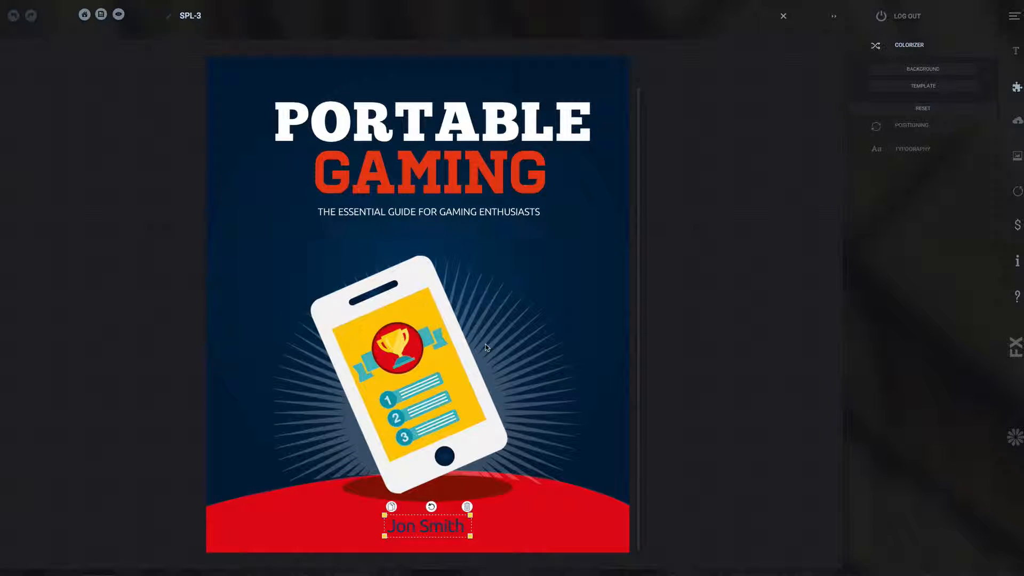
# Save the cover and preview it at 0.75 zoom with a reflection added
pyautogui.click(102, 16)
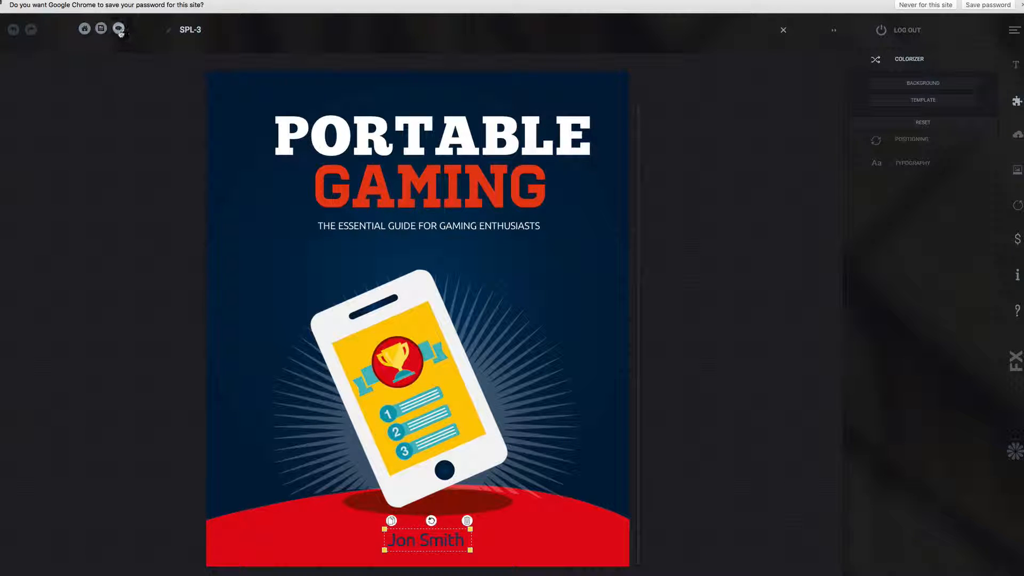
pyautogui.click(119, 30)
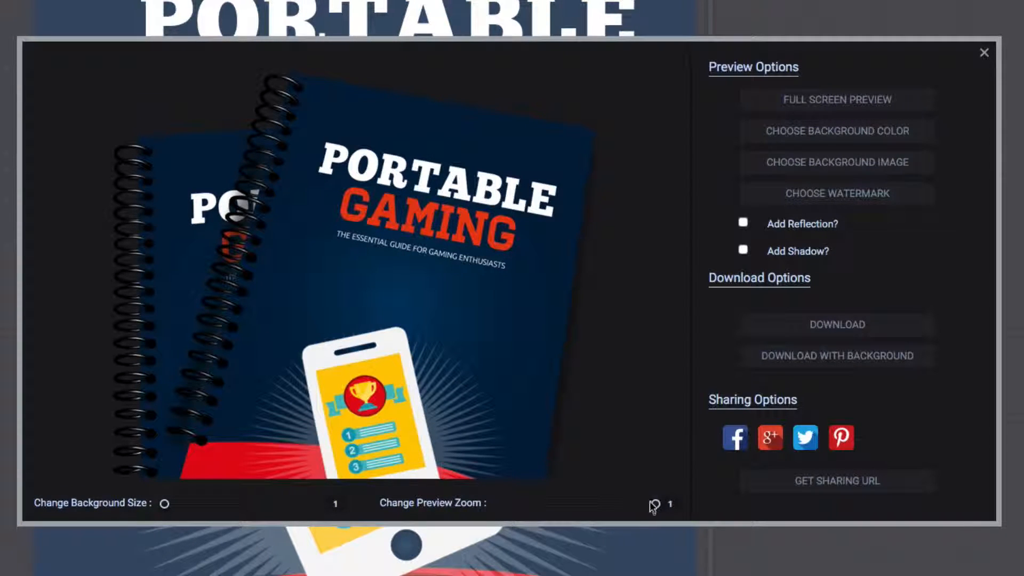
pyautogui.moveTo(629, 505); pyautogui.dragTo(610, 507)
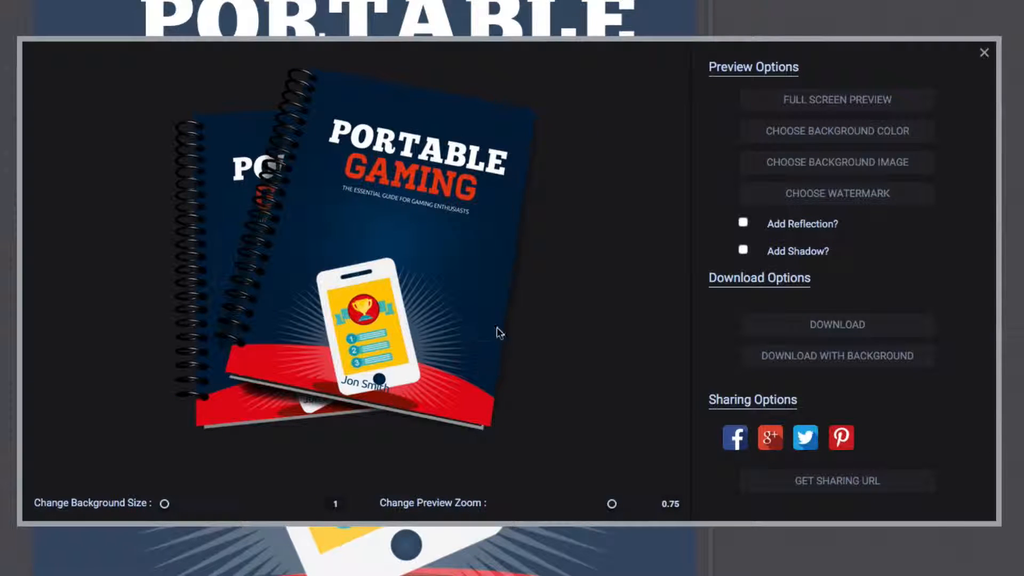
pyautogui.click(742, 223)
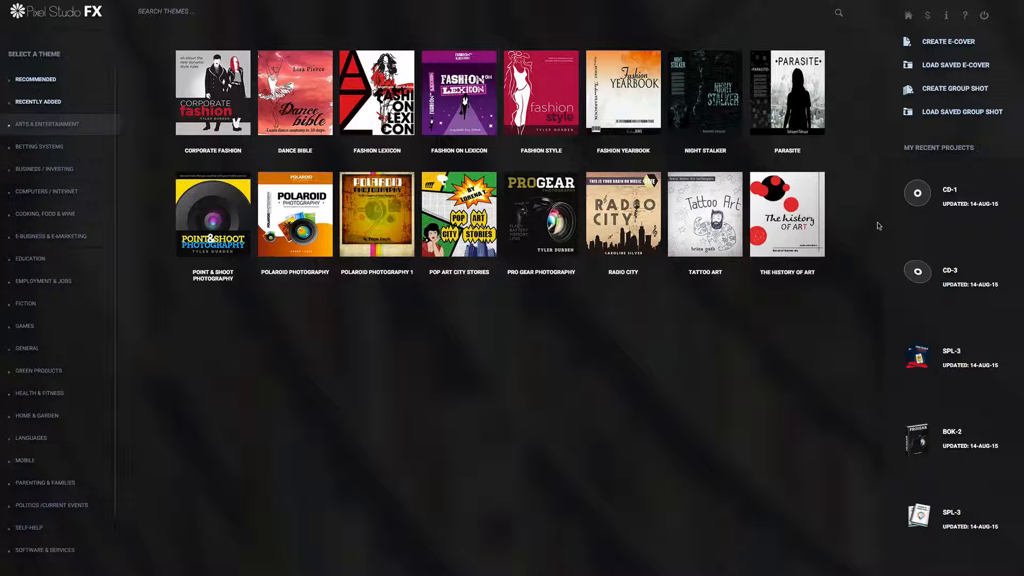
# Start a new group shot from the Groupshot - 35 template
pyautogui.click(955, 92)
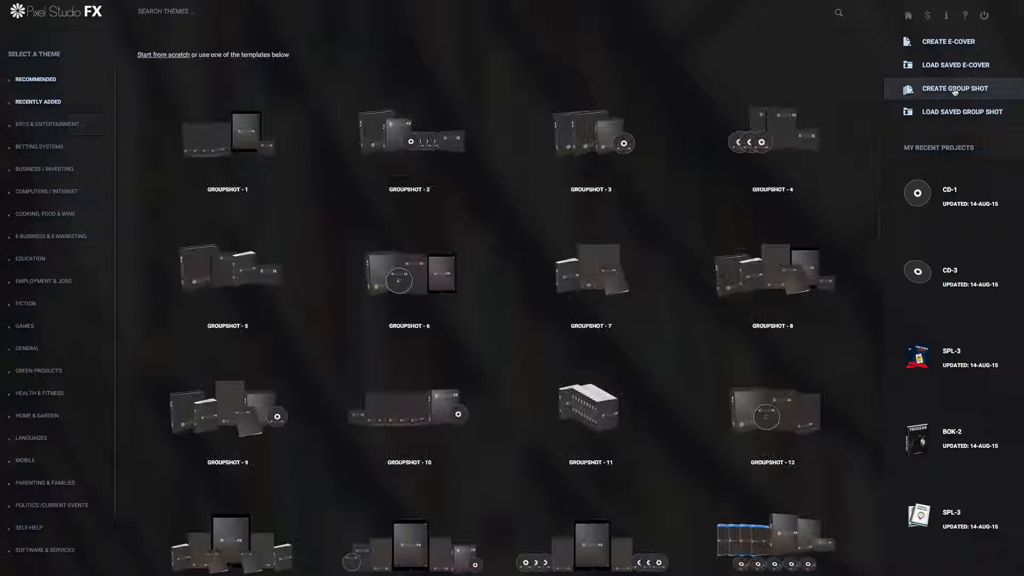
pyautogui.scroll(-5, 667, 285)
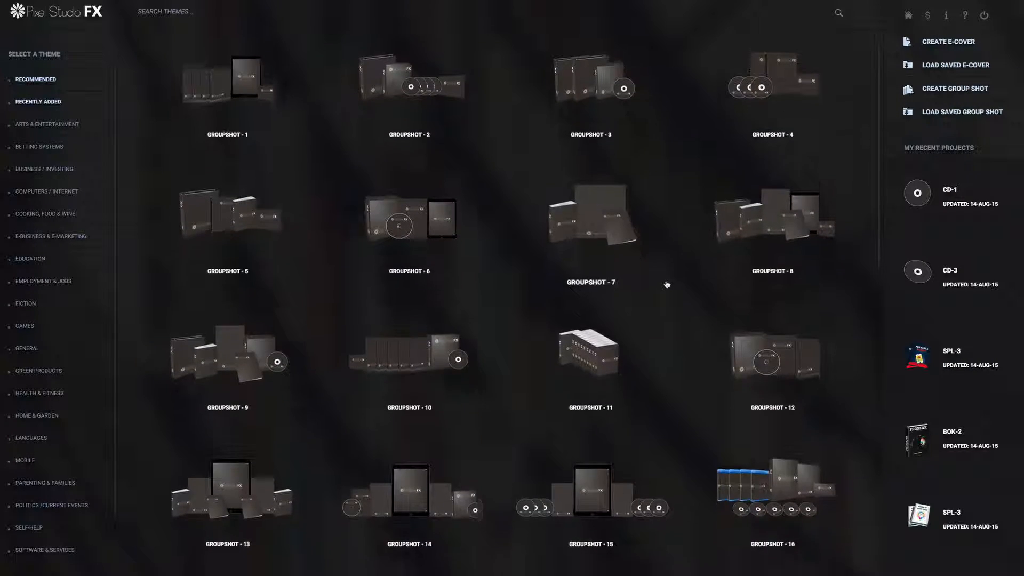
pyautogui.scroll(-9, 667, 285)
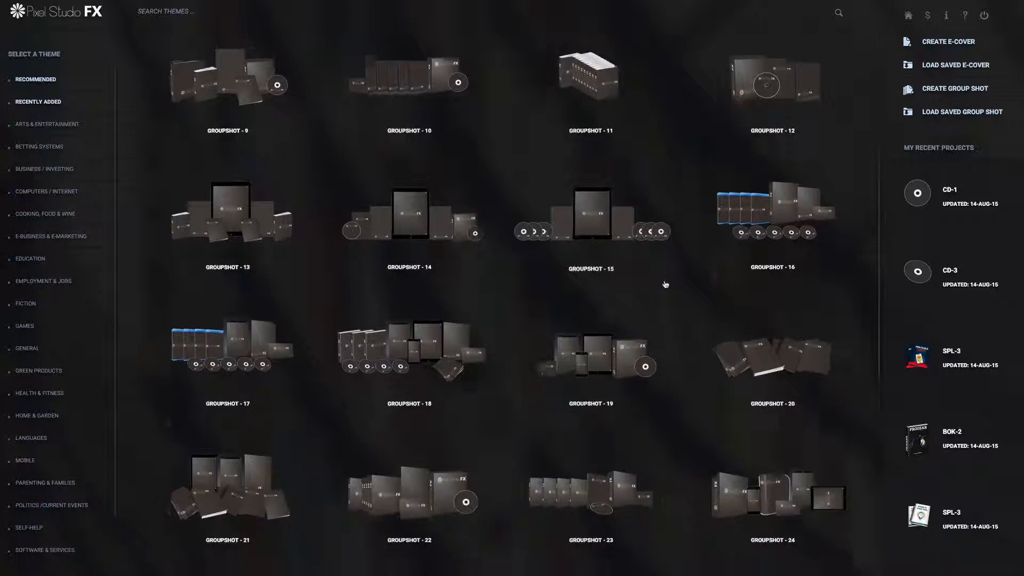
pyautogui.scroll(-3, 663, 284)
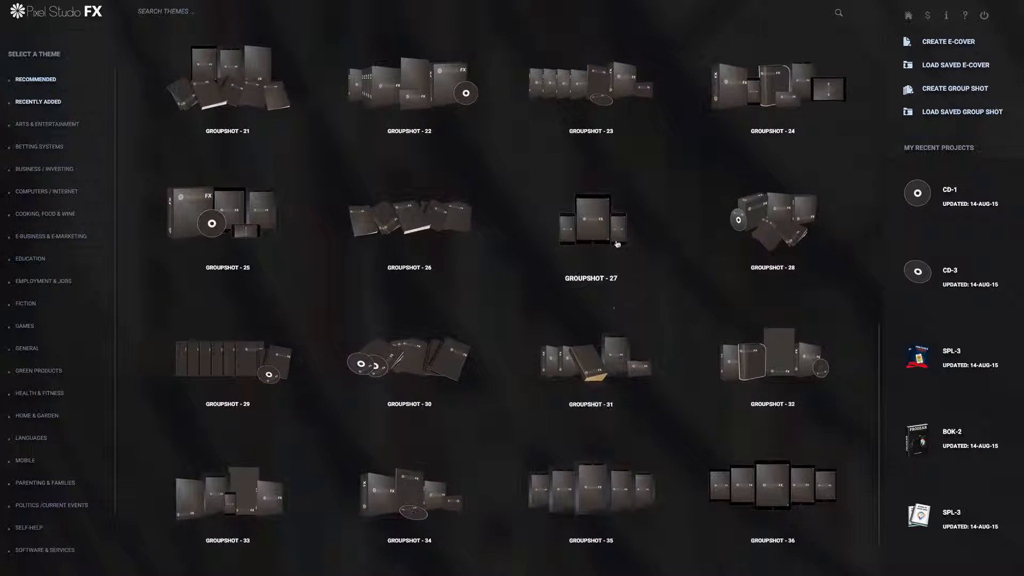
pyautogui.scroll(-3, 613, 331)
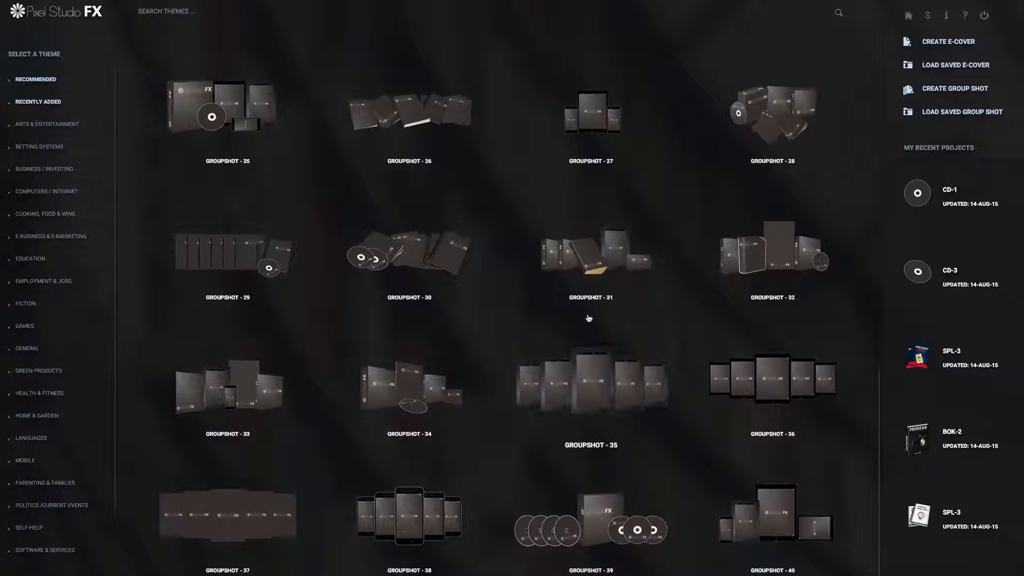
pyautogui.click(606, 397)
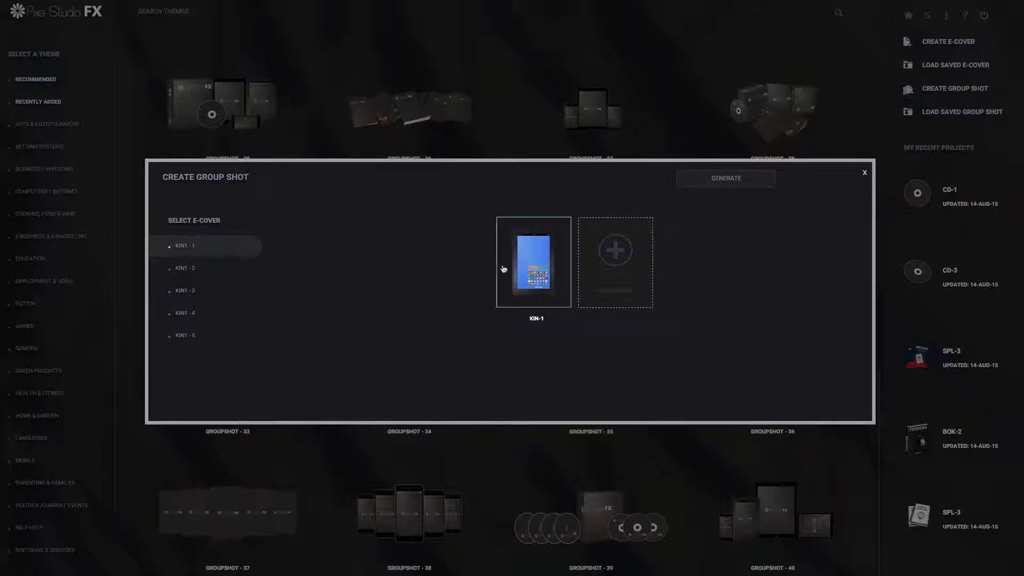
# Assign the saved KIN-1 cover to all five group shot slots, KIN1 - 1 to KIN1 - 5, and generate the group shot
pyautogui.click(529, 260)
pyautogui.click(187, 272)
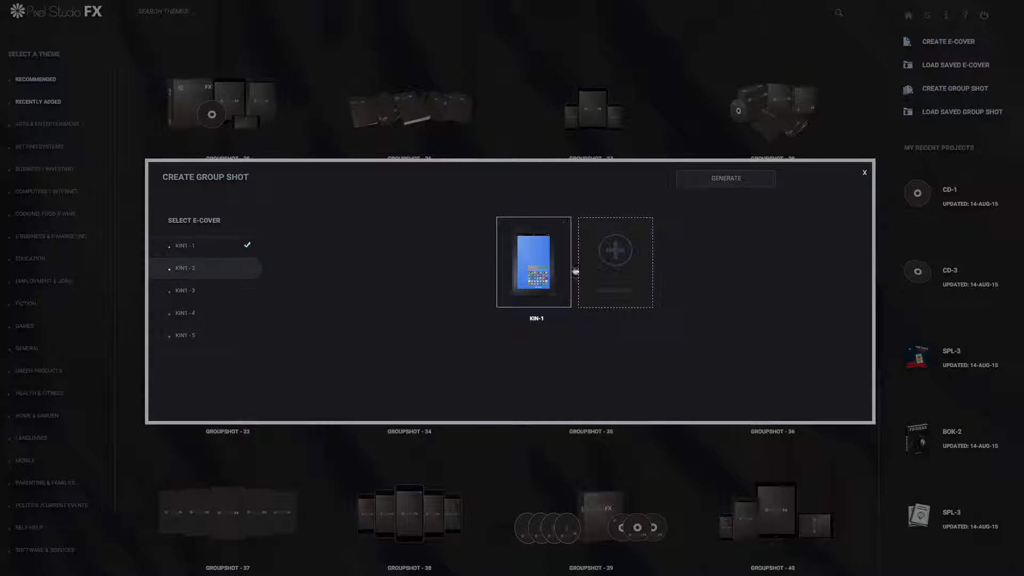
pyautogui.click(229, 300)
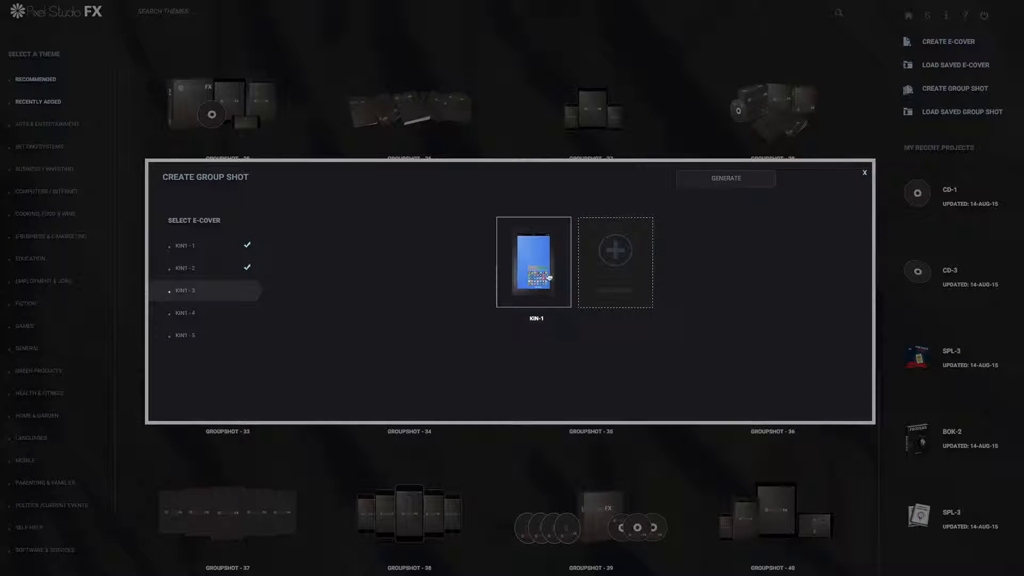
pyautogui.click(231, 323)
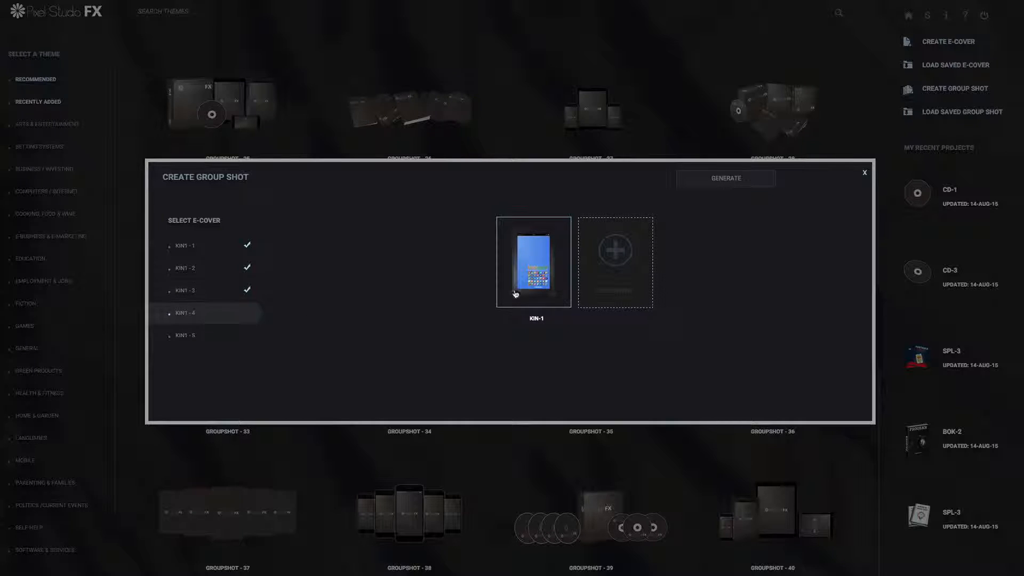
pyautogui.click(251, 337)
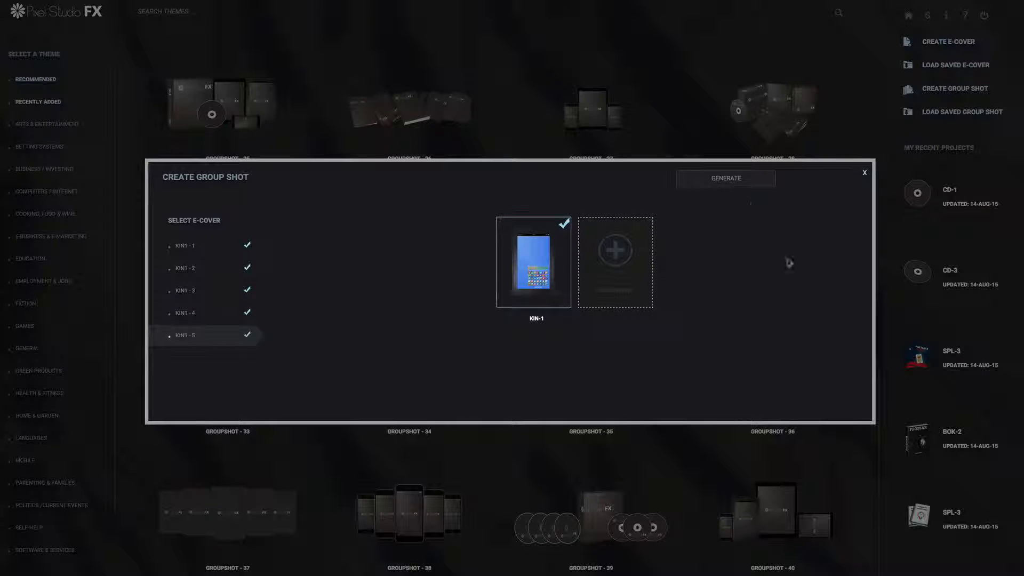
pyautogui.click(732, 179)
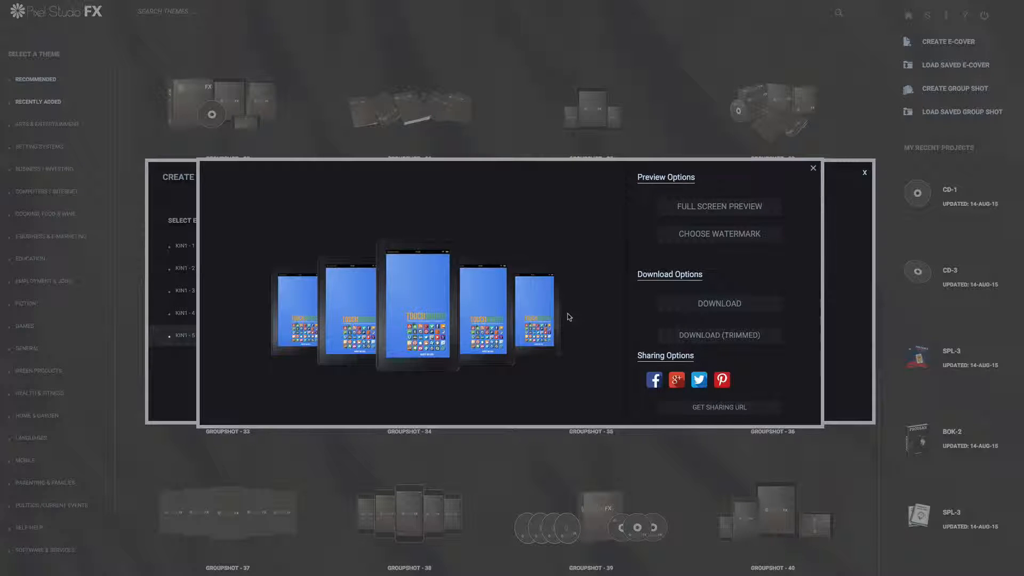
pyautogui.click(814, 170)
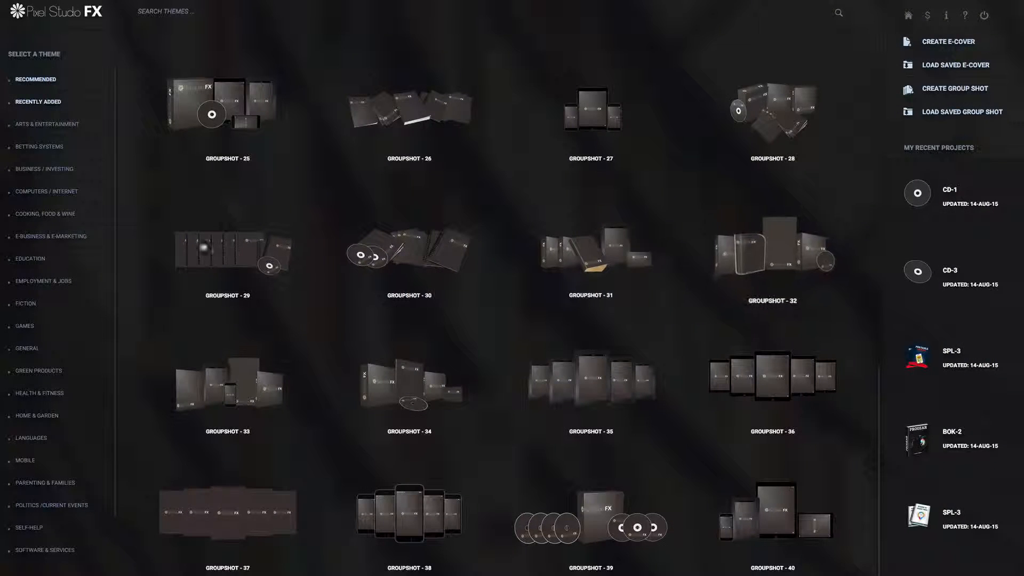
# Return to the start-from-scratch option ahead of the first group shot templates
pyautogui.scroll(2, 233, 246)
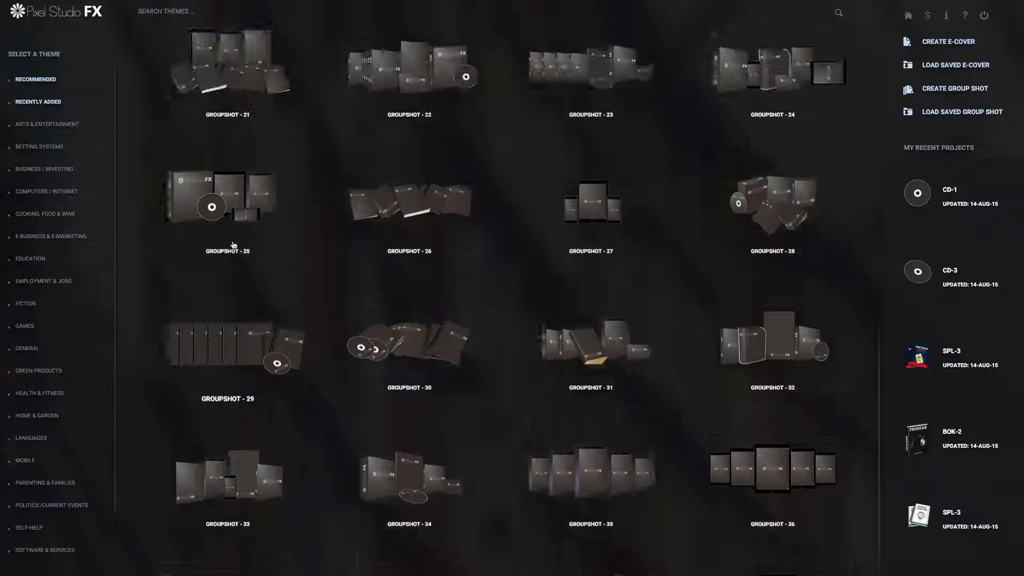
pyautogui.scroll(8, 233, 246)
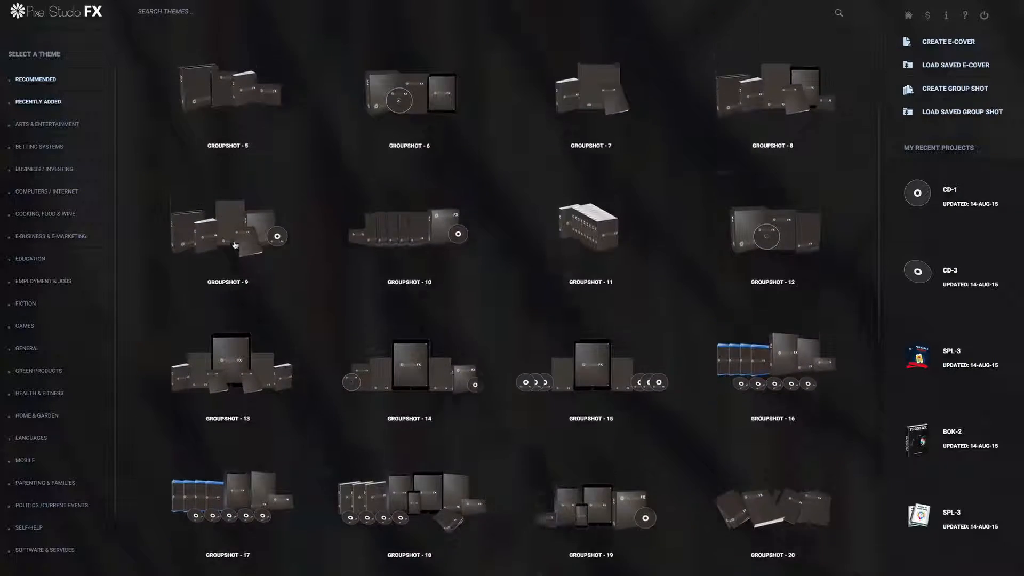
pyautogui.scroll(3, 235, 245)
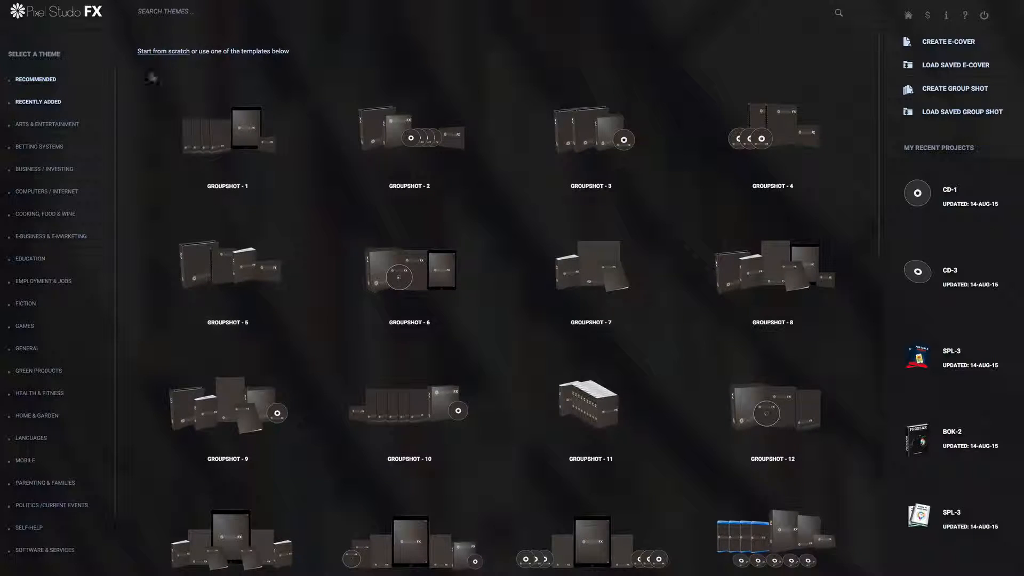